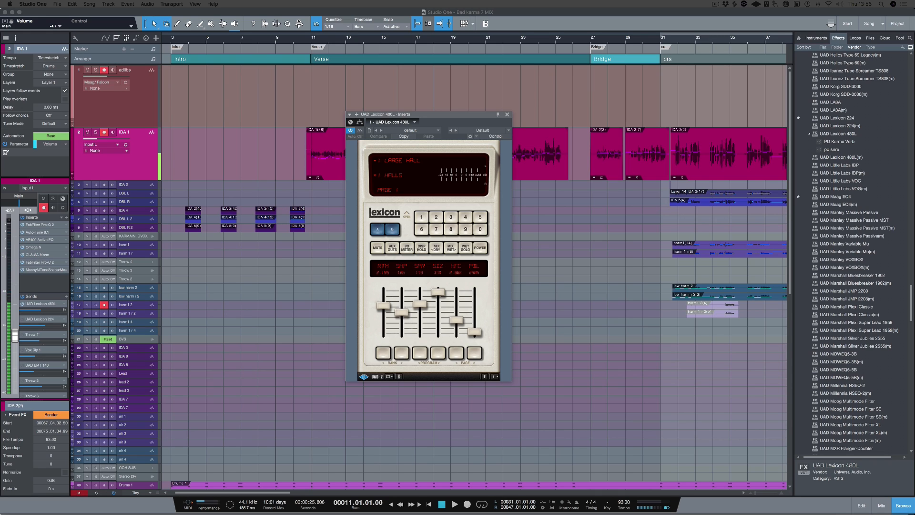
Toggle the UAD Lexicon 480L send on the selected vocal track, audition it, and solo that track.
click(22, 304)
key(space)
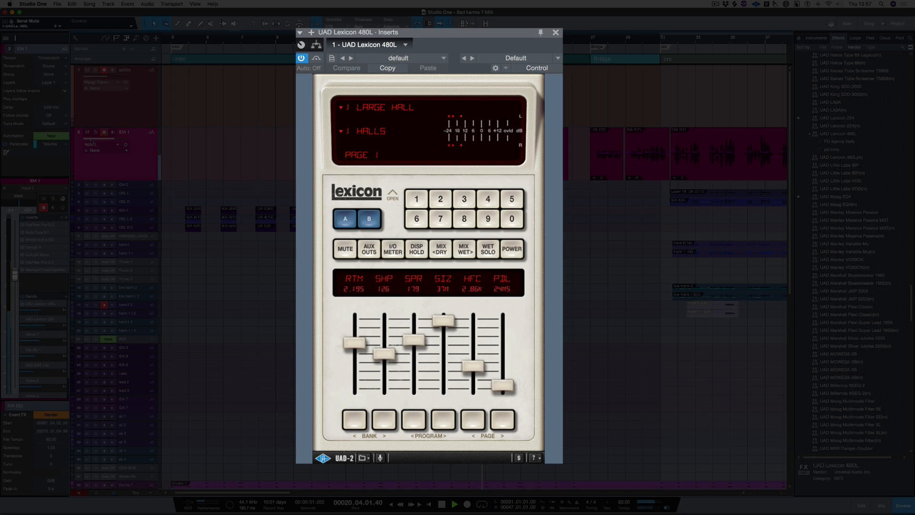
key(s)
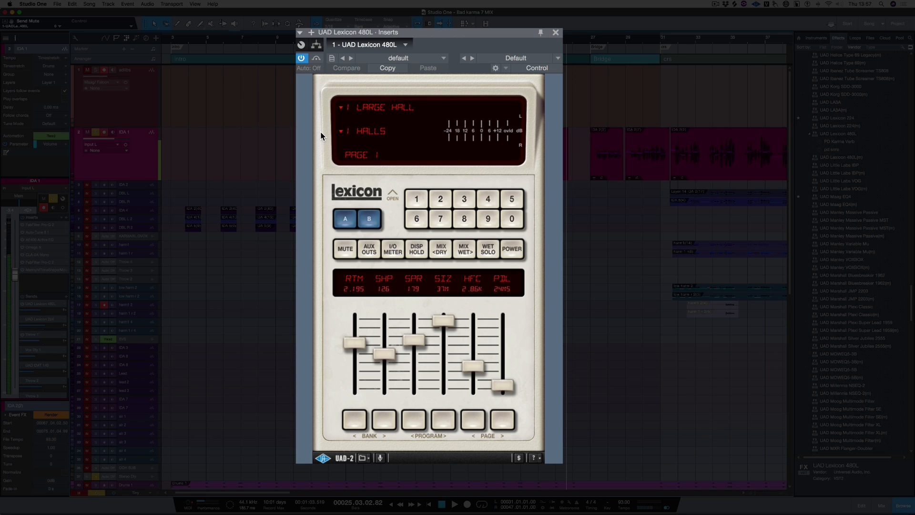
Load the Fat Plate program from the Plates bank in the Lexicon 480L reverb.
click(368, 131)
click(371, 176)
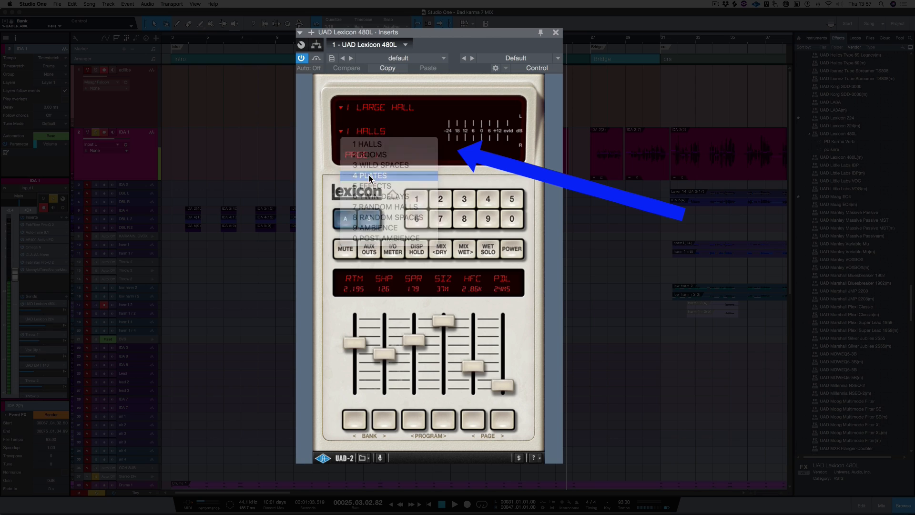
click(373, 107)
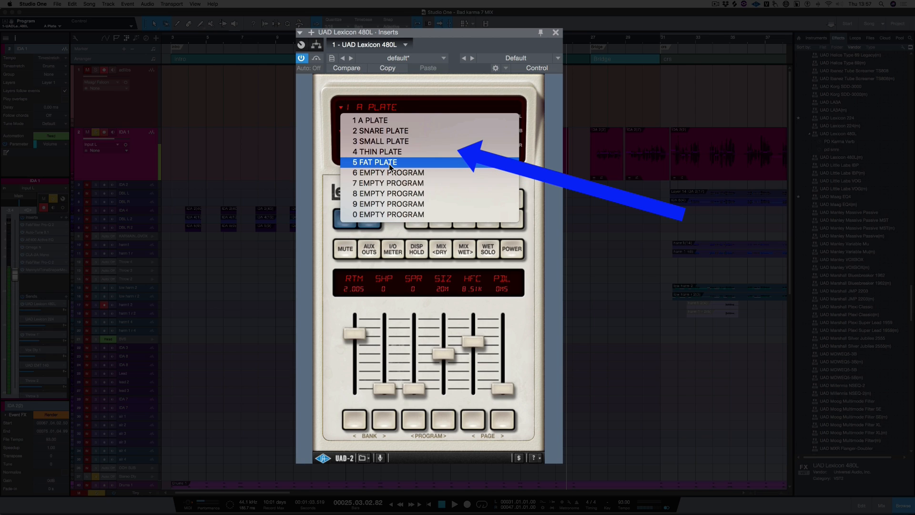
click(389, 164)
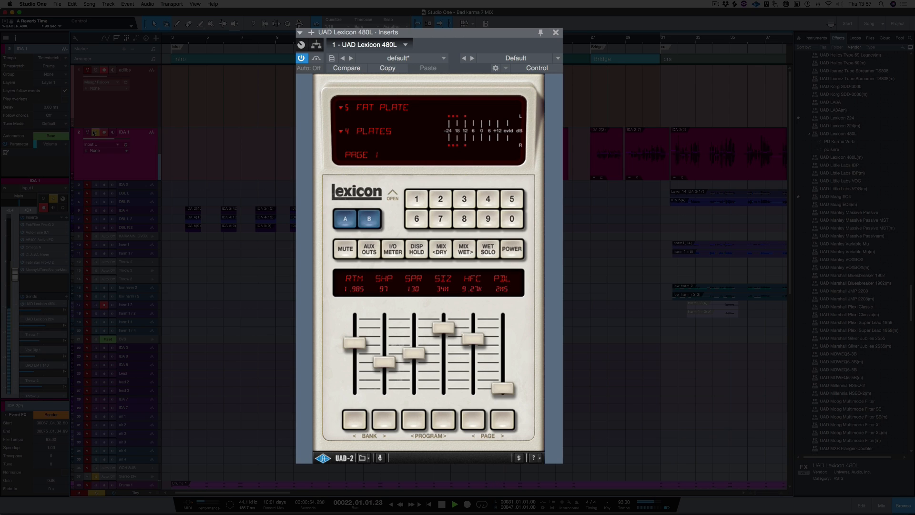
Take the vocal track out of solo and restart playback to hear the Fat Plate reverb in the mix.
key(space)
click(94, 132)
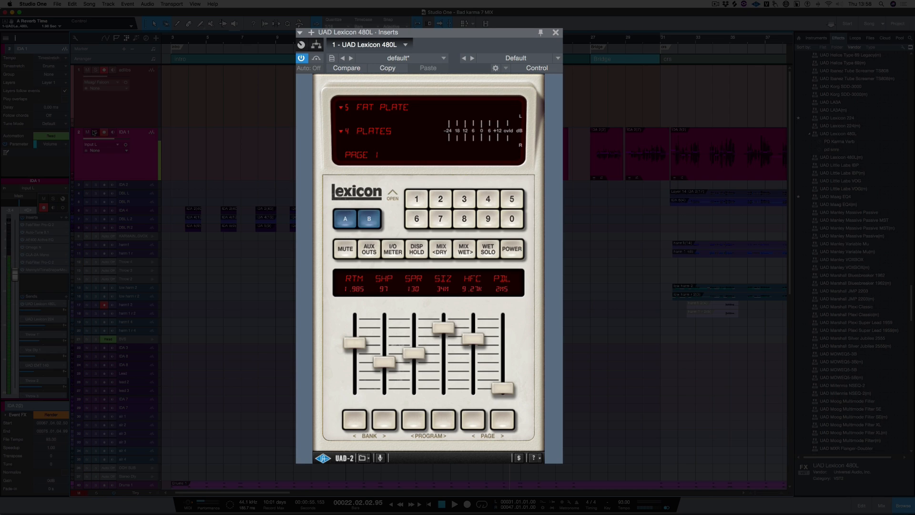
key(space)
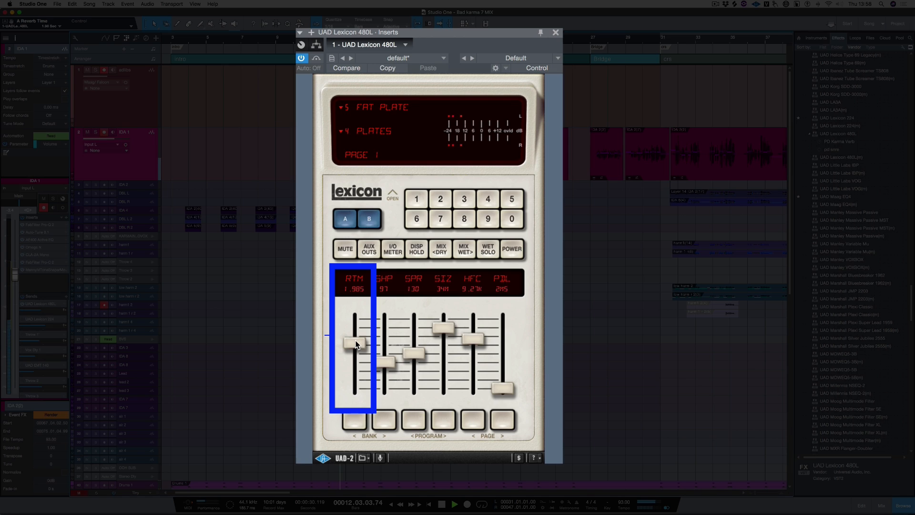
While auditioning, set the plate's reverb time (RTM) to 2.51 s, shape (SHP) to 151 and spread (SPR) to 108.
drag(357, 343, 357, 336)
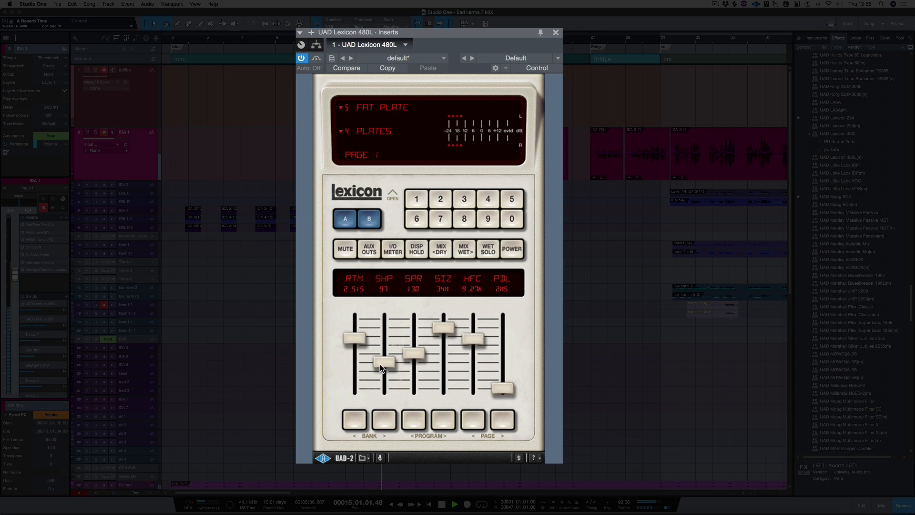
drag(381, 363, 383, 349)
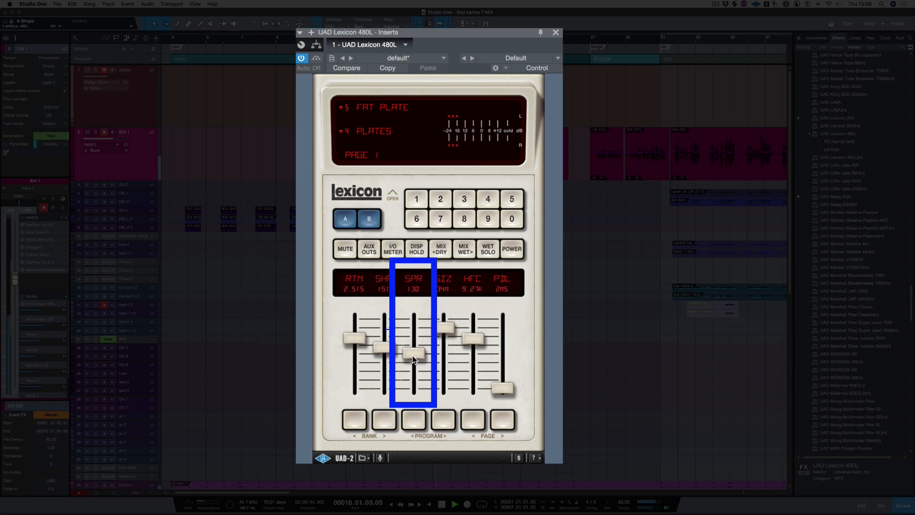
drag(415, 354, 413, 357)
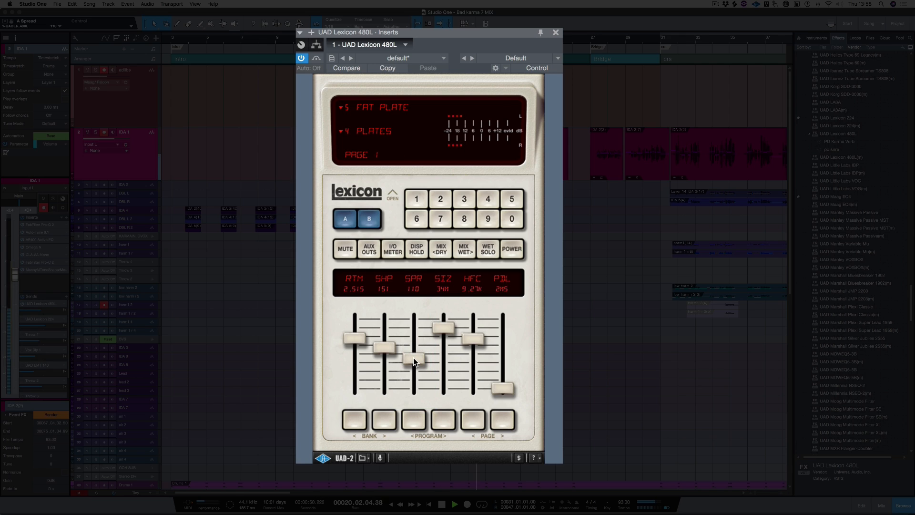
drag(414, 358, 412, 357)
key(space)
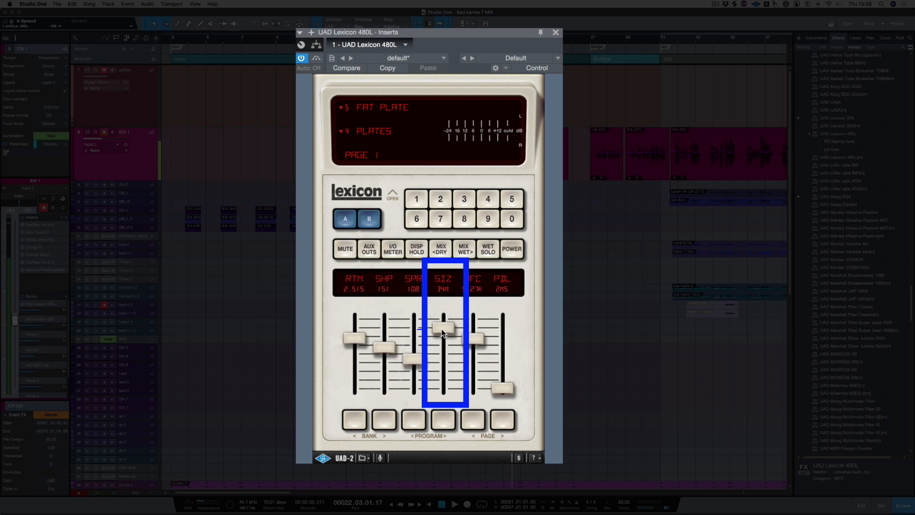
Keep the reverb size (SIZ) at 34 m, and set the HF cut (HFC) to 3.59 kHz and predelay (PDL) to 80 ms.
click(441, 328)
mouse_move(441, 330)
mouse_down()
mouse_move(439, 350)
mouse_move(438, 329)
mouse_up()
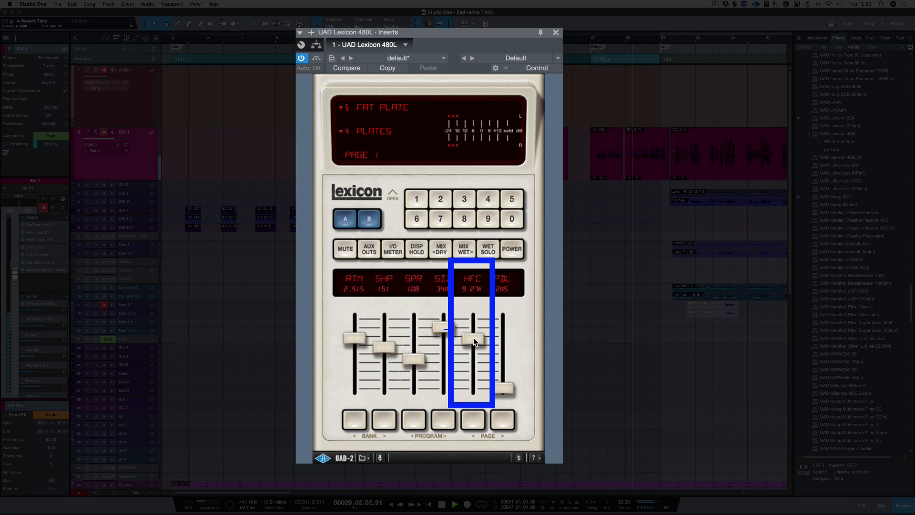
drag(474, 339, 469, 365)
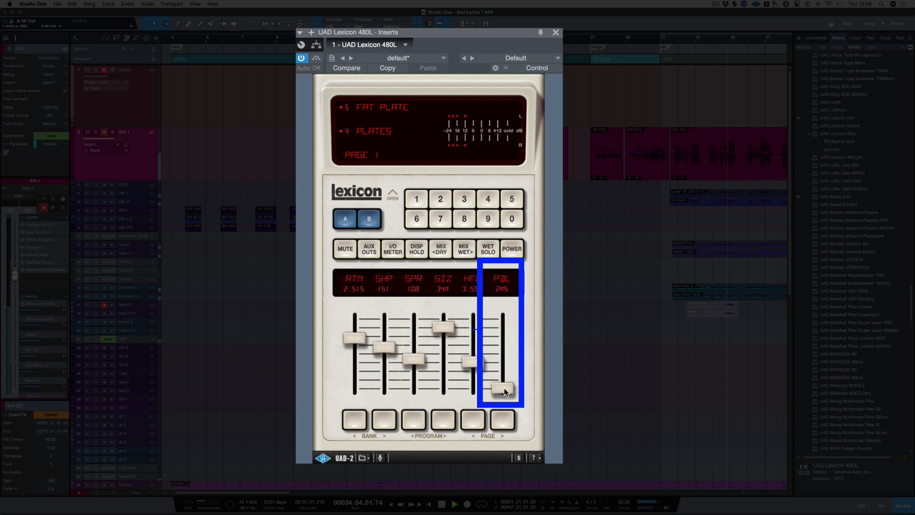
mouse_move(505, 390)
mouse_down()
mouse_move(504, 360)
mouse_move(504, 378)
mouse_up()
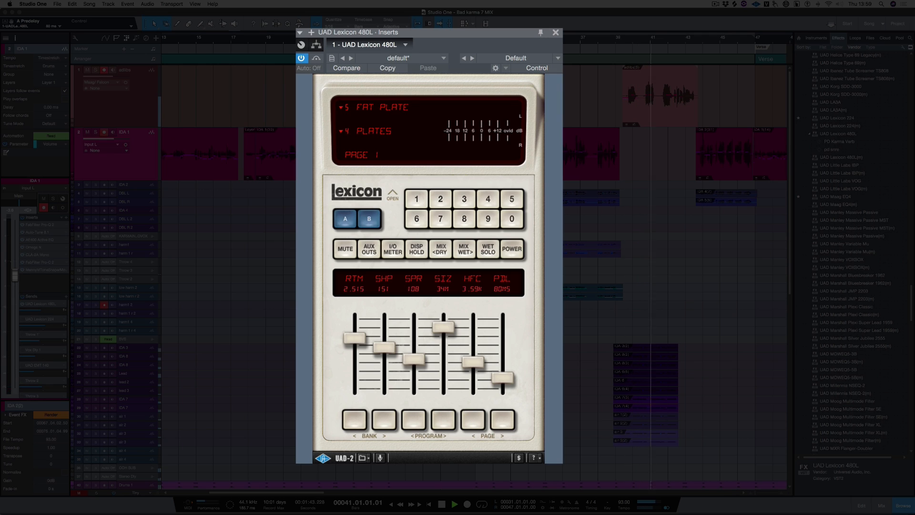
On page 2 of the reverb parameters, set BAS to 1.5x and the crossover (XOV) to 3.59 kHz.
click(506, 422)
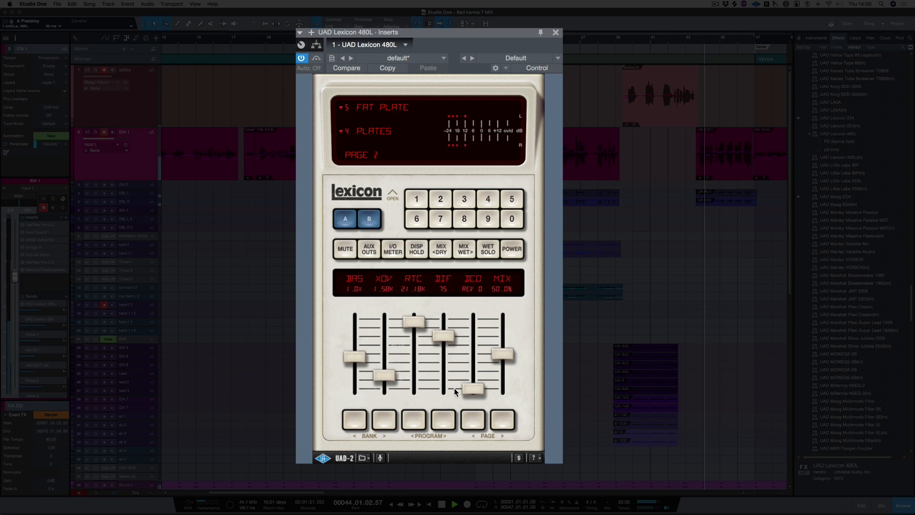
key(space)
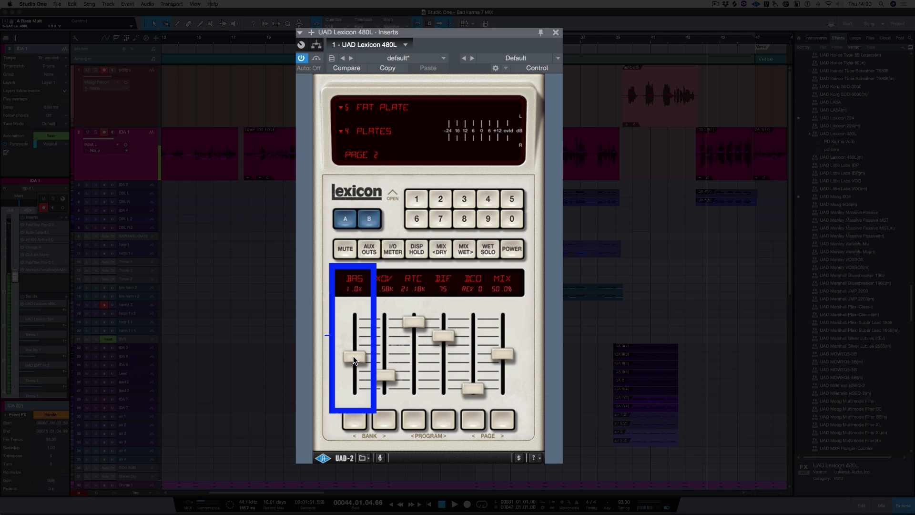
key(space)
drag(354, 359, 357, 339)
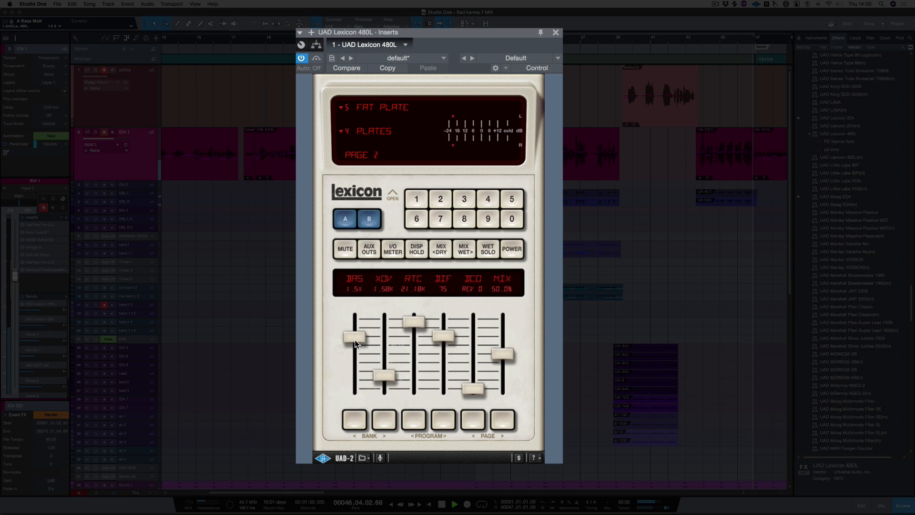
drag(389, 394, 389, 361)
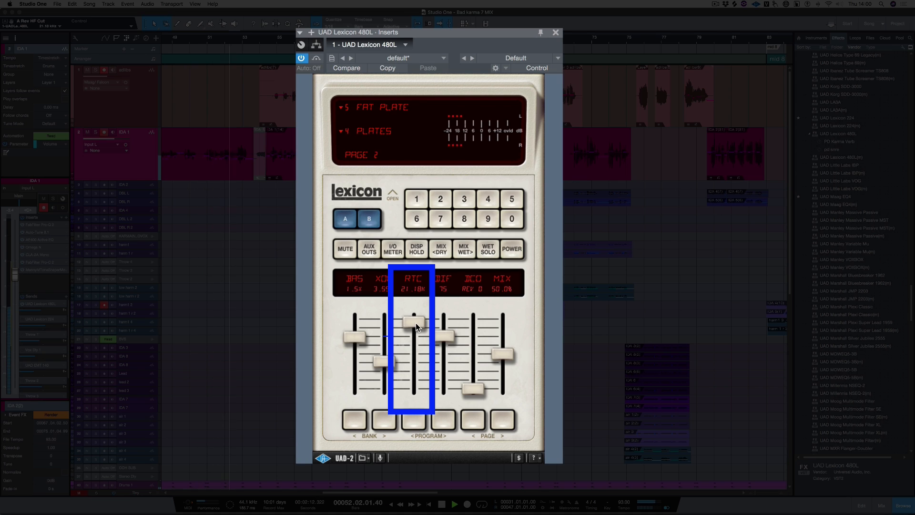
Set the reverb time HF cut (RTC) to 5.78 kHz and the diffusion (DIF) to 24.
drag(416, 323, 414, 346)
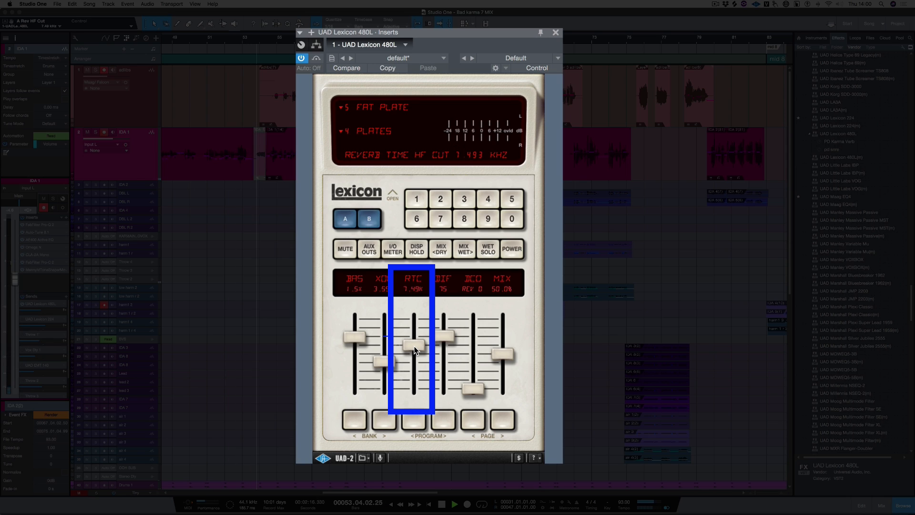
drag(414, 346, 413, 352)
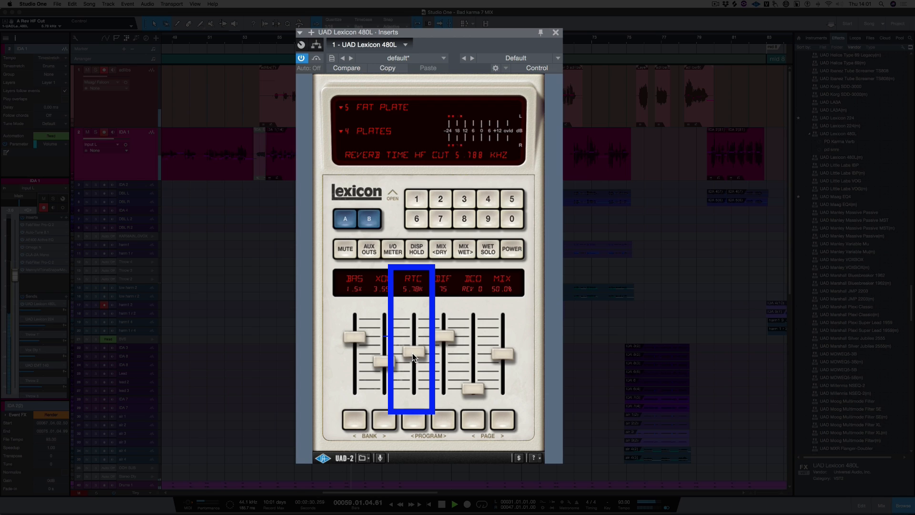
drag(450, 339, 435, 370)
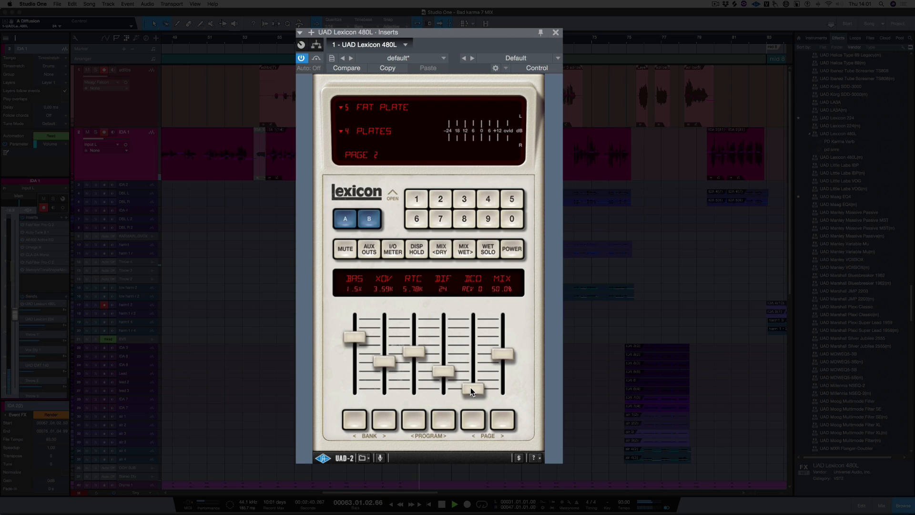
Pause playback, set DCO to REV 7, and resume playback to audition the change.
key(space)
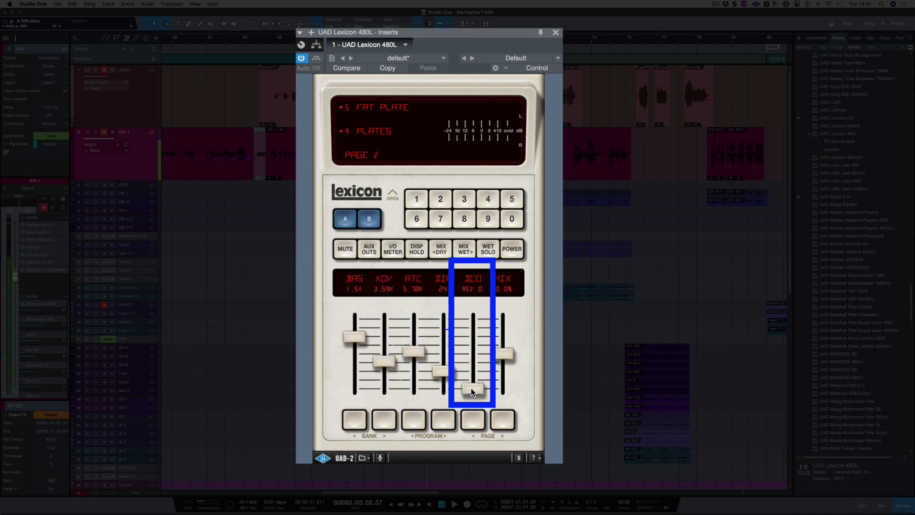
drag(471, 389, 473, 359)
key(space)
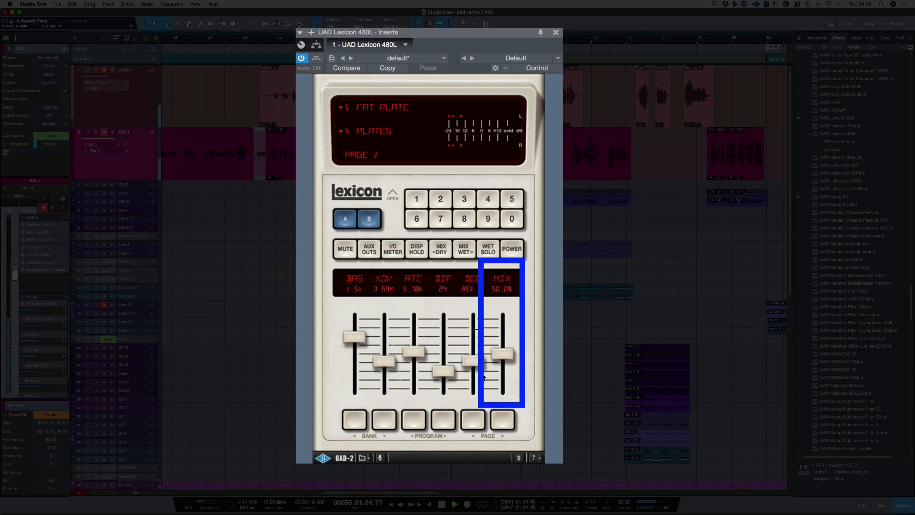
Raise the reverb's dry/wet MIX to 100%, toggle Wet Solo, and stop playback after listening.
drag(504, 352, 503, 295)
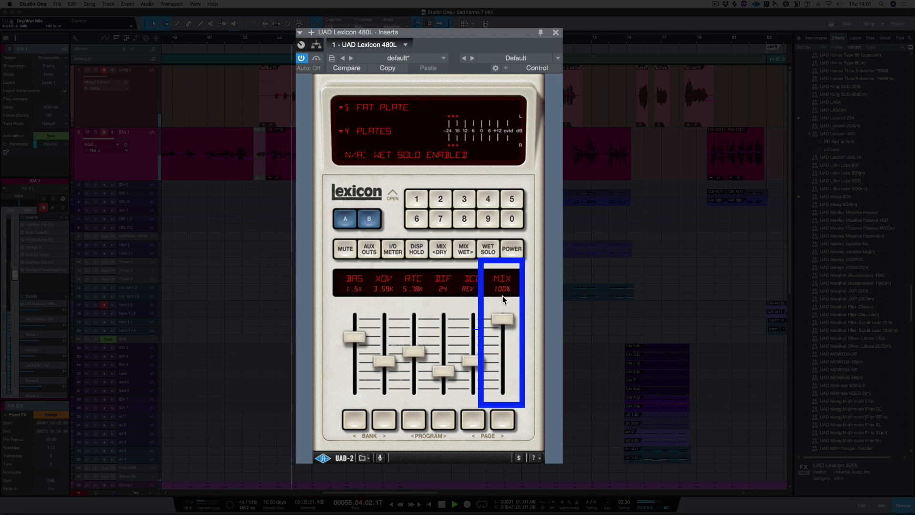
click(487, 252)
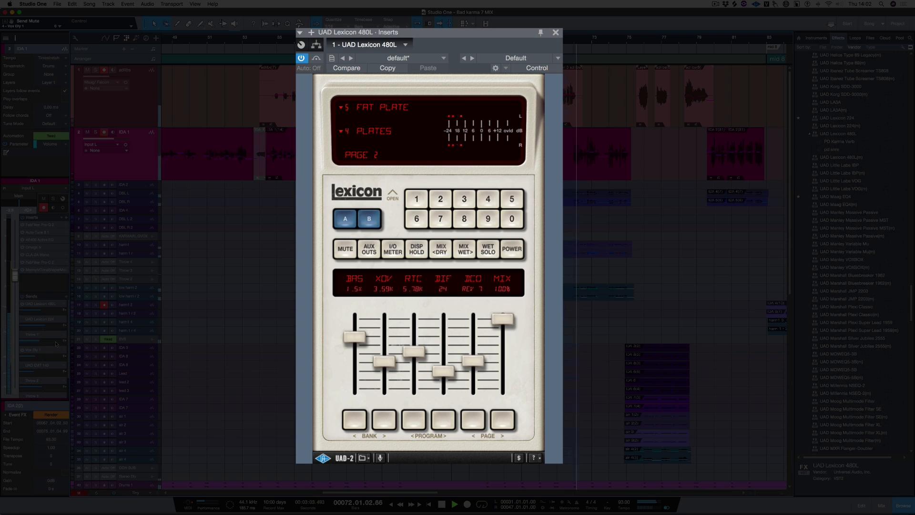
key(space)
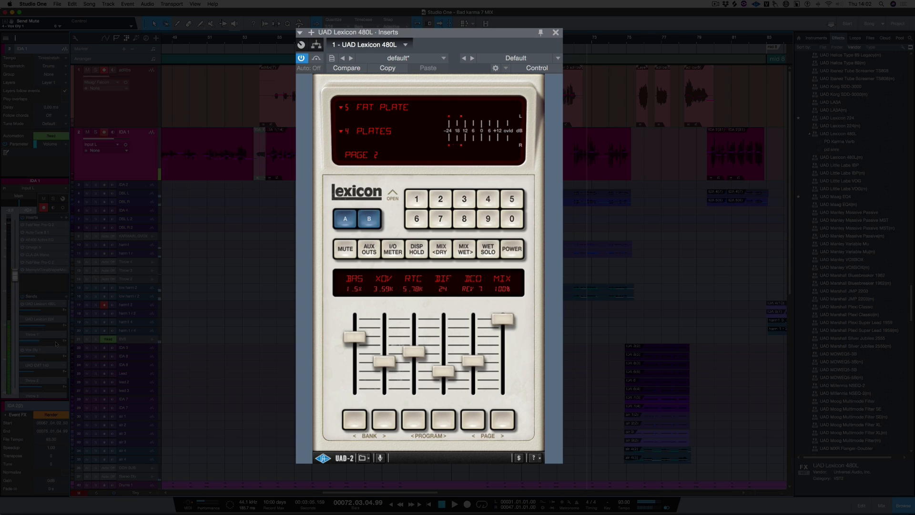